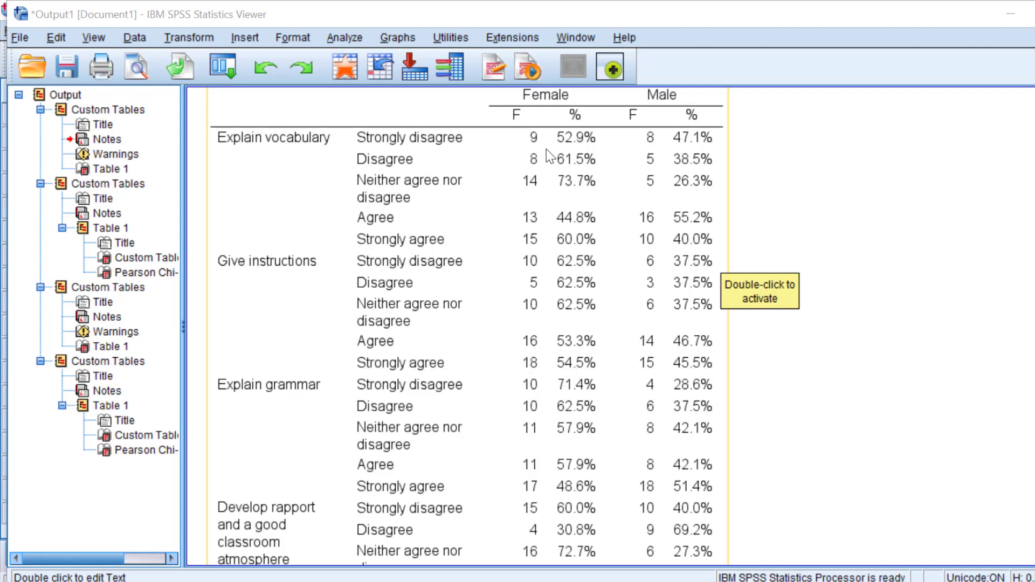
Step: Open the Analyze menu to reach Tables > Custom Tables
left_click(351, 37)
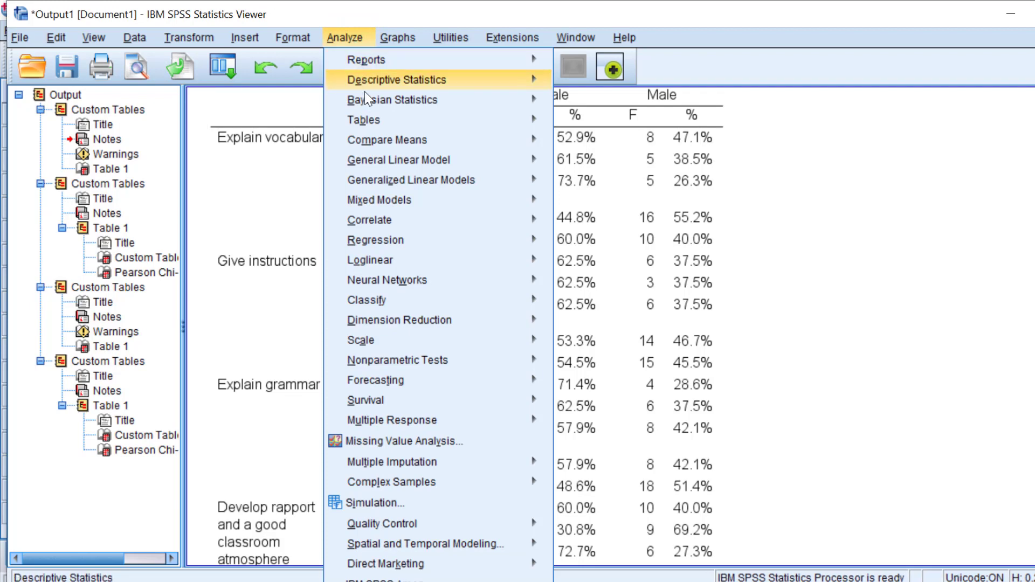
mouse_move(441, 120)
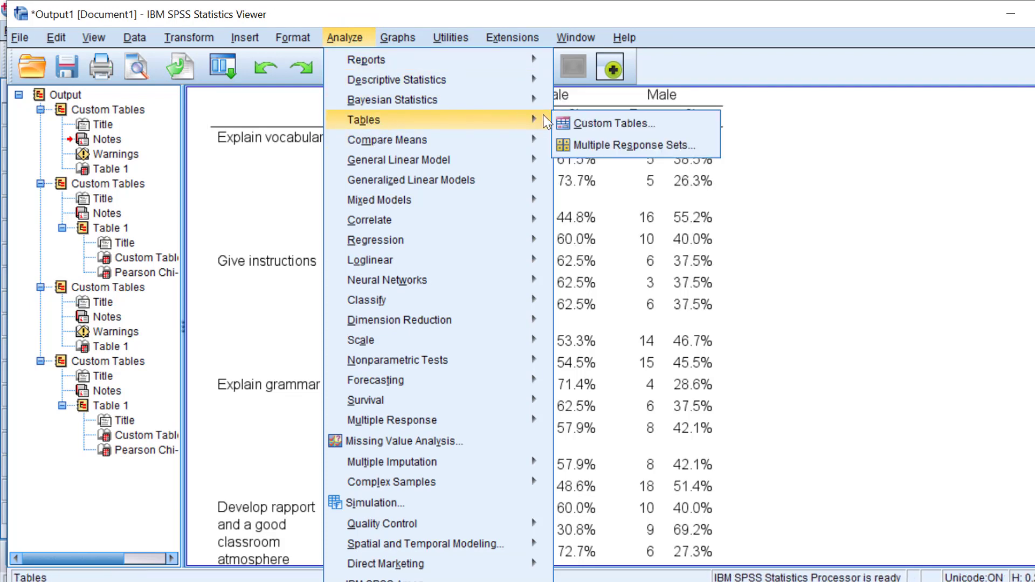
Step: Start Custom Tables, reset all tabs, and place Gender in the columns
left_click(632, 123)
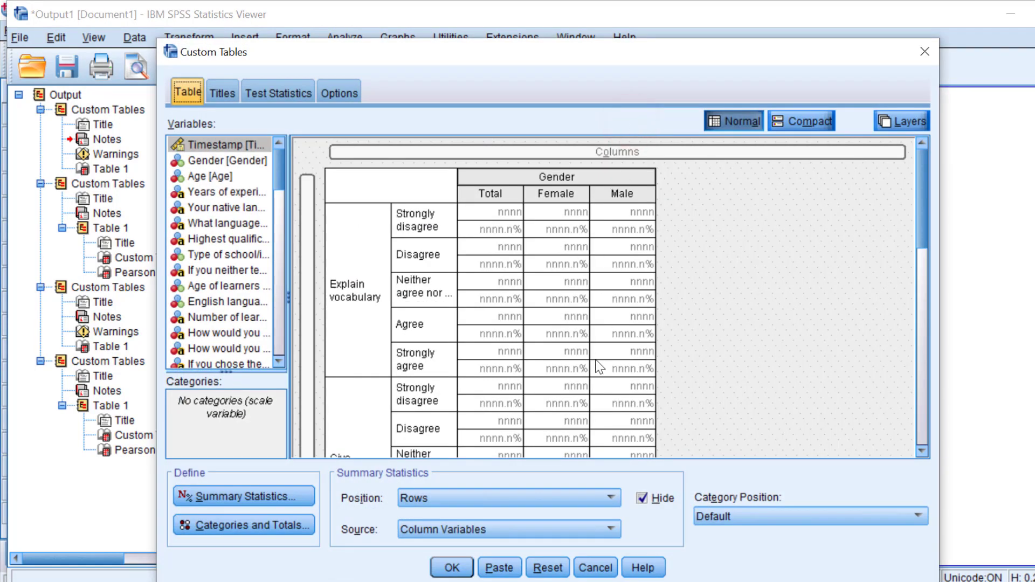
left_click(548, 568)
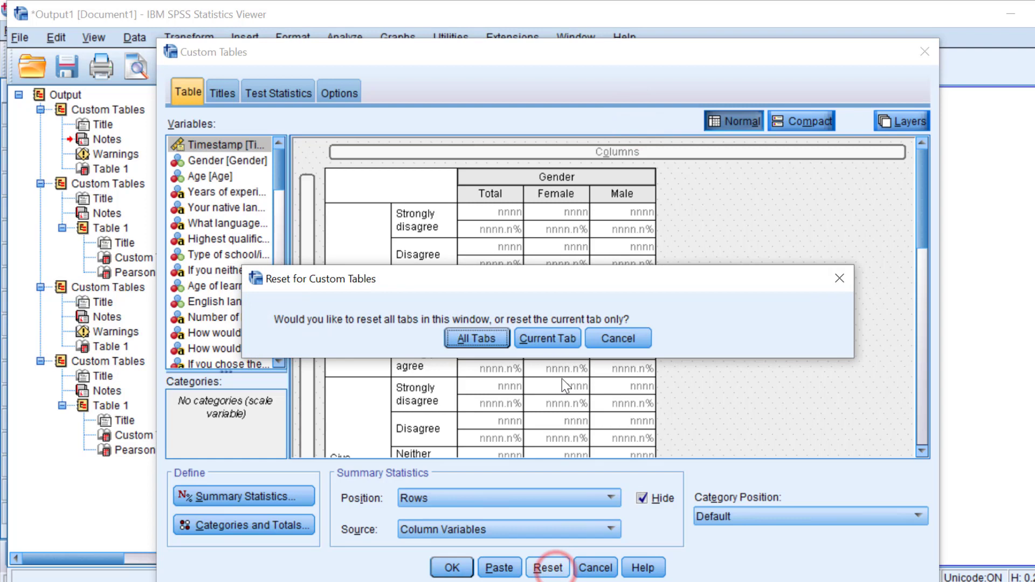
left_click(555, 339)
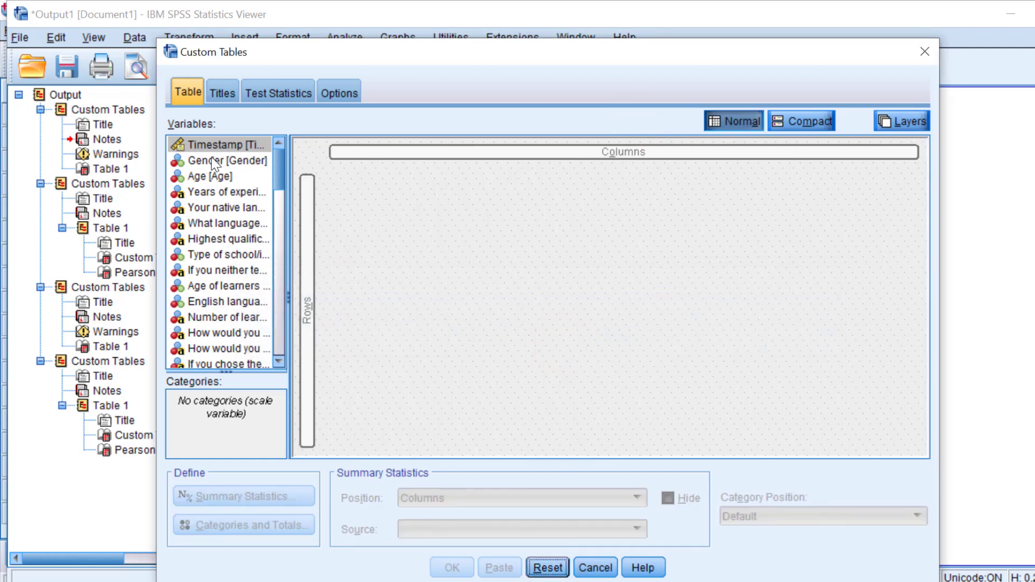
left_click_drag(211, 160, 592, 159)
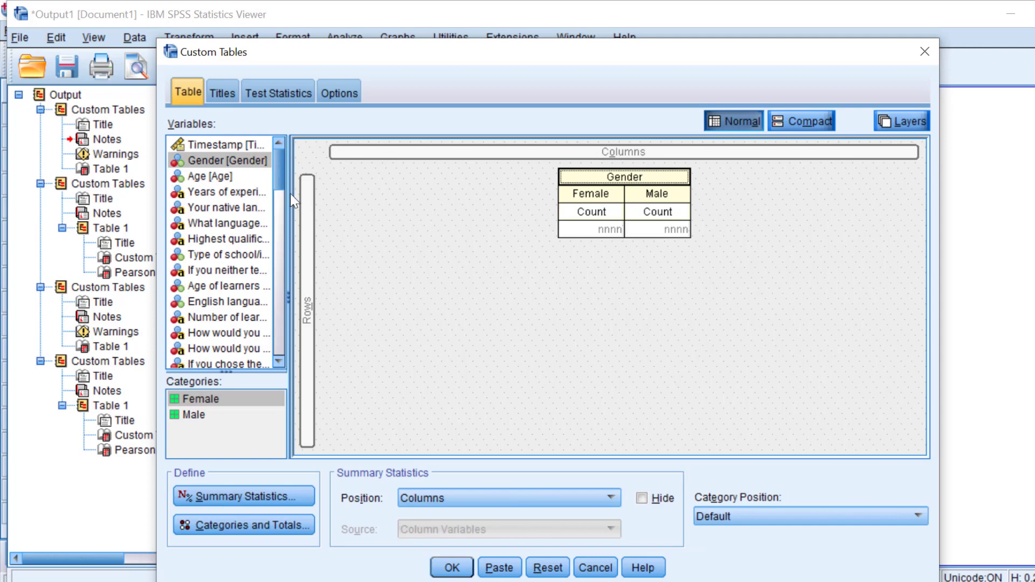
Step: Place the Likert items from Explain grammar through Watch English as table rows
mouse_move(277, 172)
left_mouse_down()
mouse_move(282, 247)
mouse_move(287, 235)
left_mouse_up()
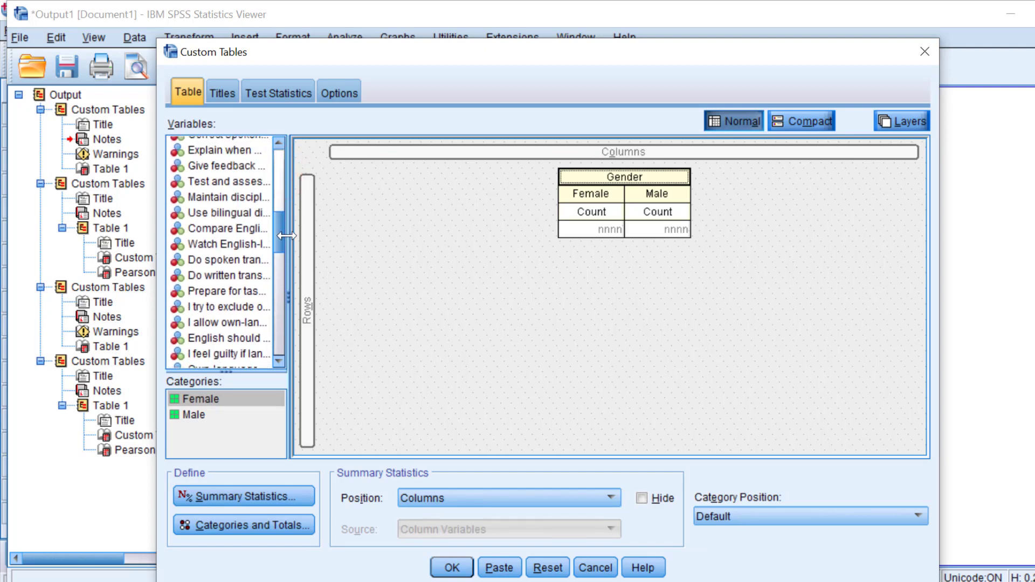
scroll(214, 145, "up", 1)
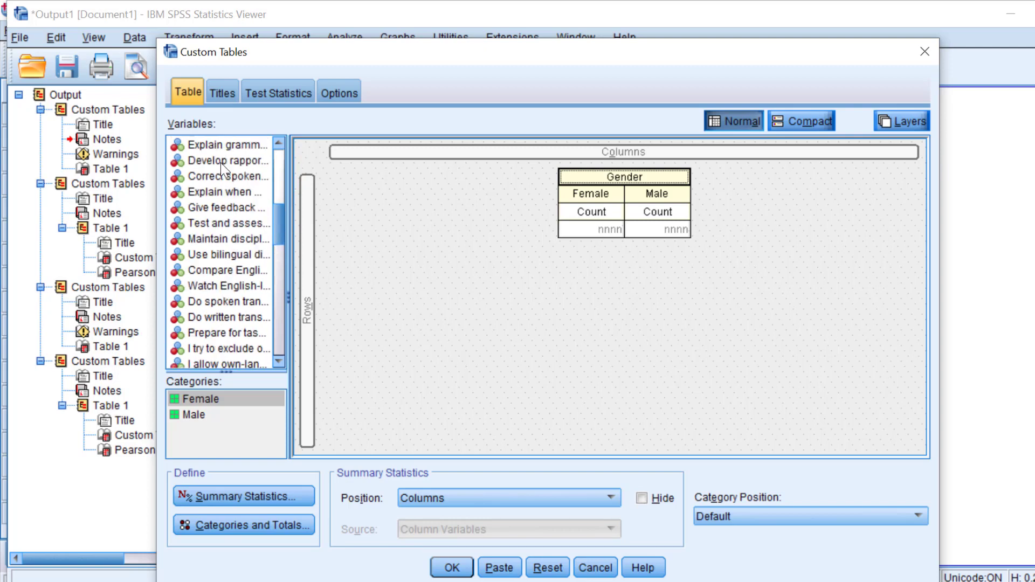
left_click(214, 145)
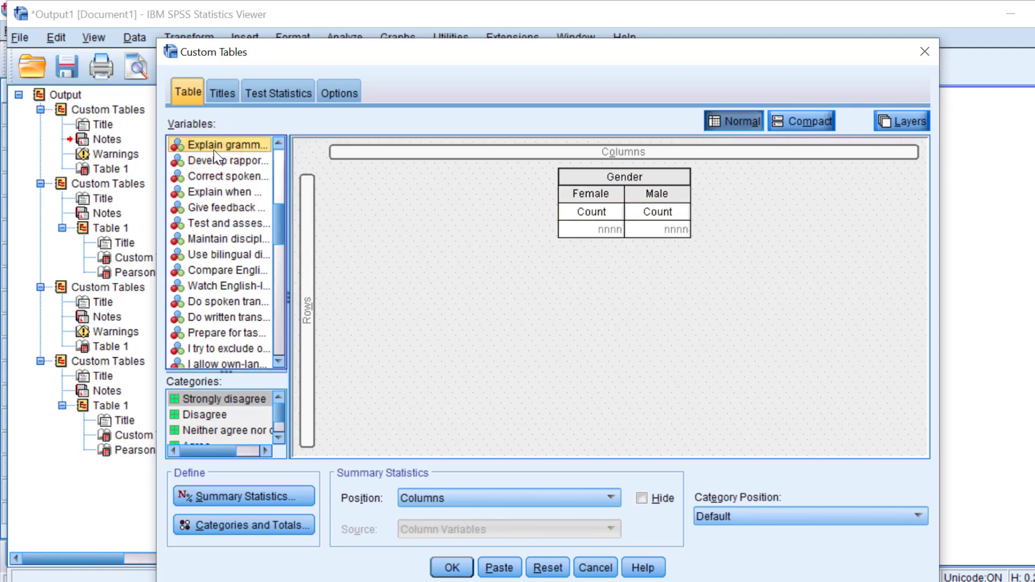
left_click(208, 284, "shift")
left_click_drag(208, 283, 316, 258)
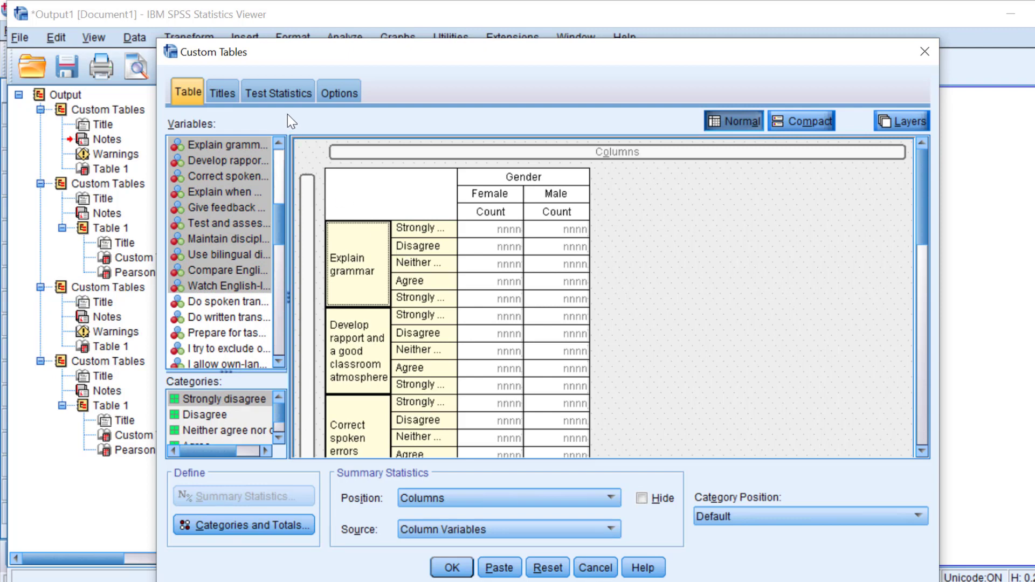
left_click(280, 96)
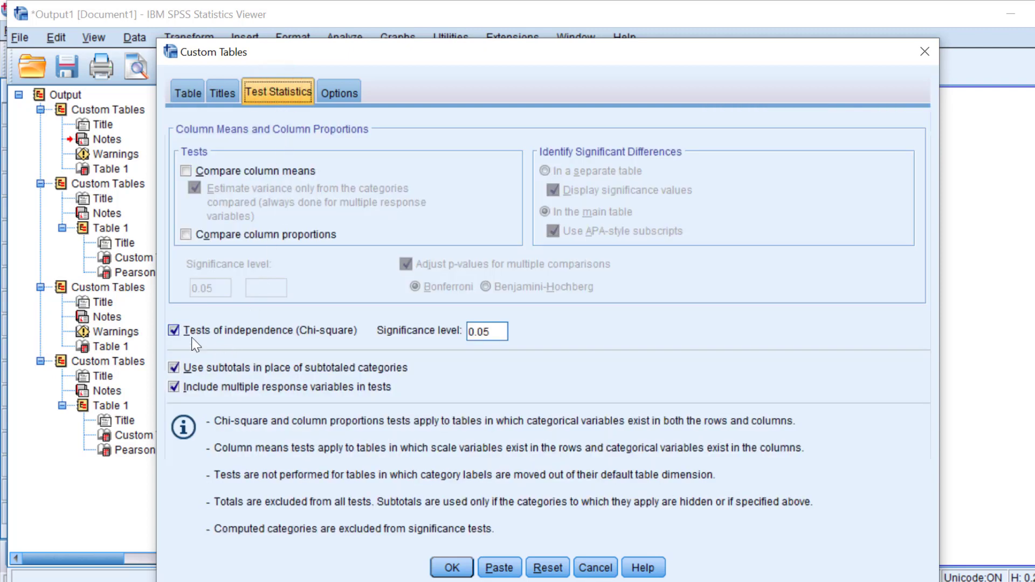
left_click(173, 331)
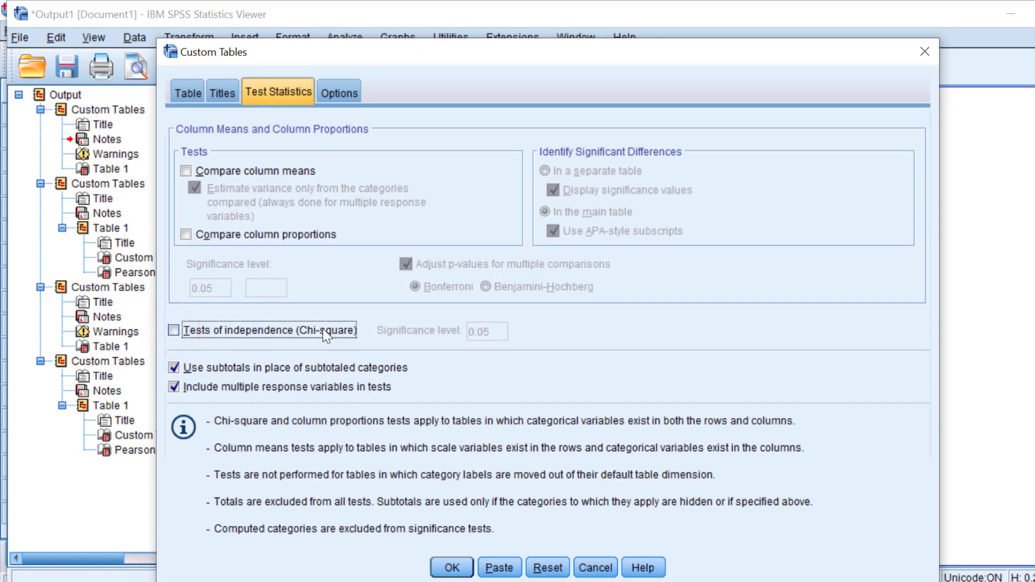
left_click(173, 330)
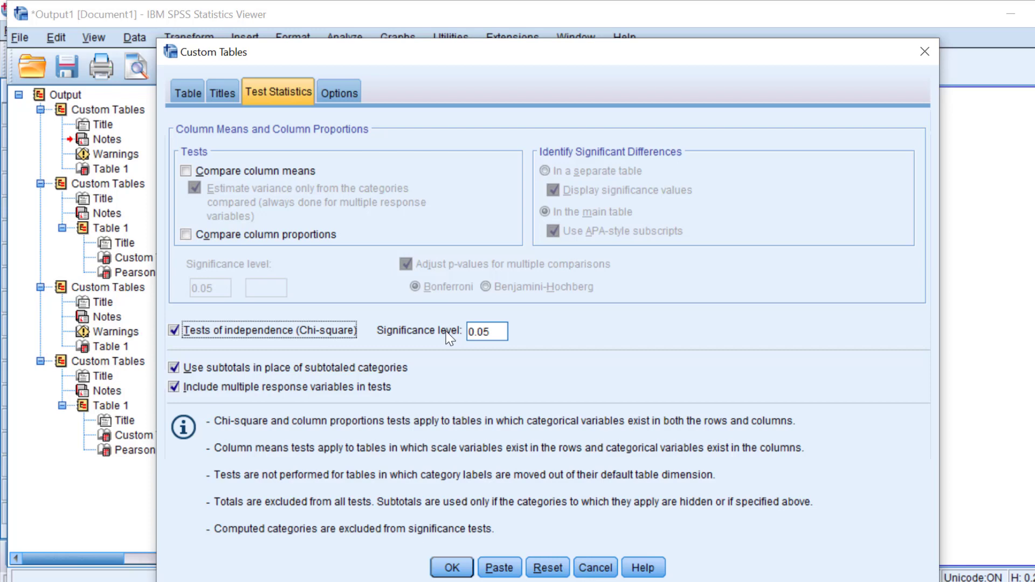
left_click(490, 333)
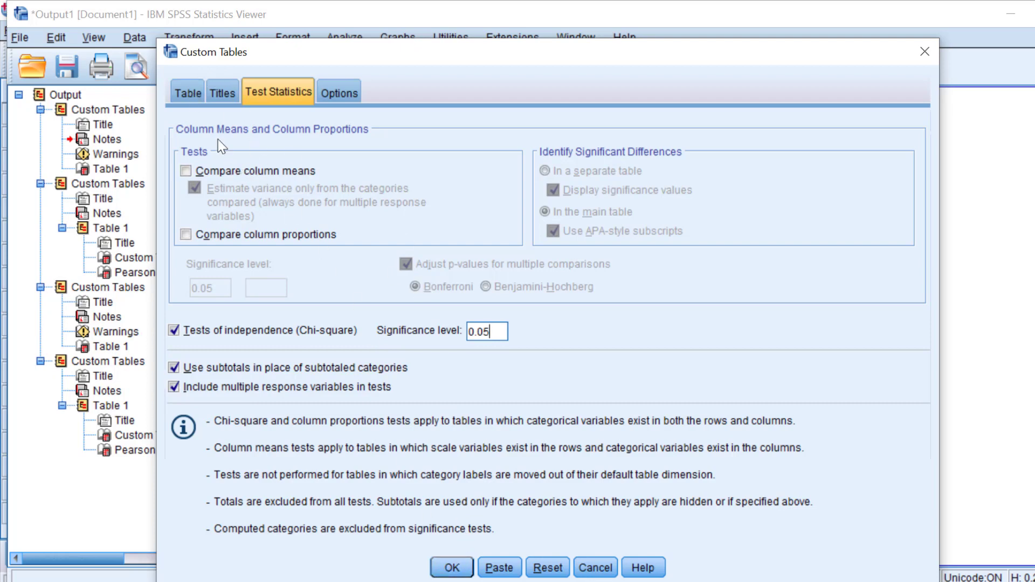
left_click(189, 93)
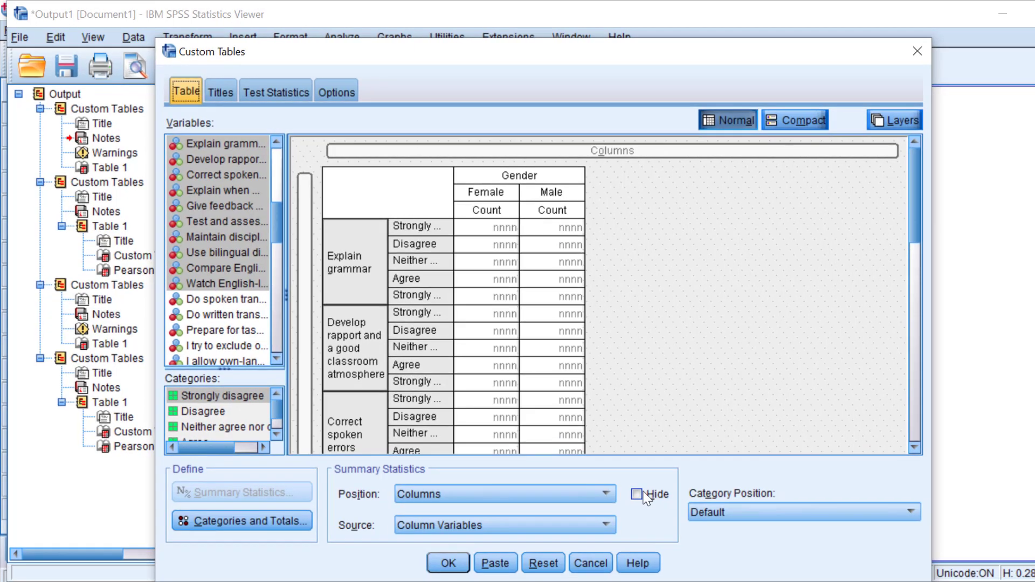
Step: Hide the statistic labels and take summary statistics from the row variables
left_click(642, 498)
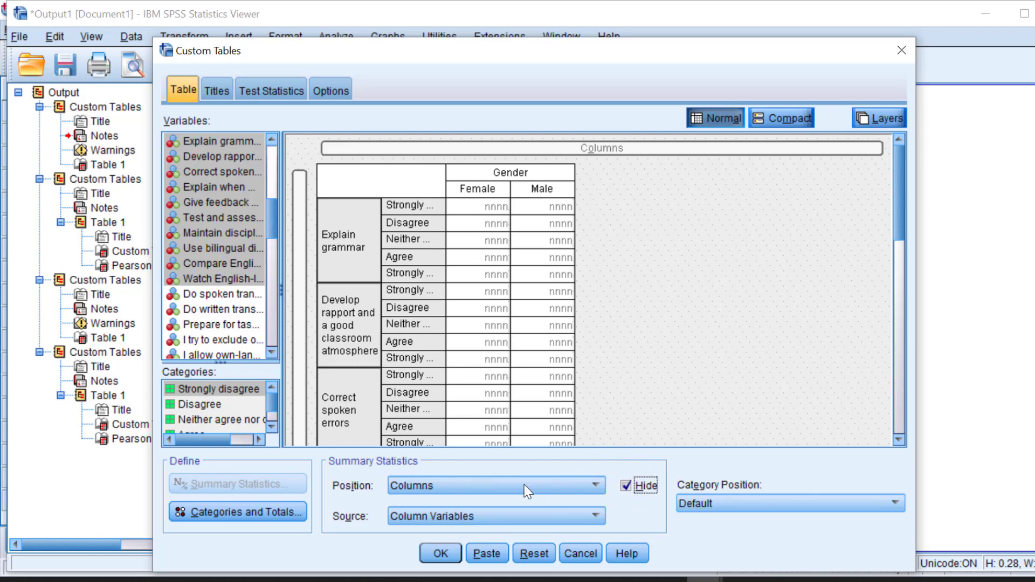
left_click(488, 521)
left_click(434, 551)
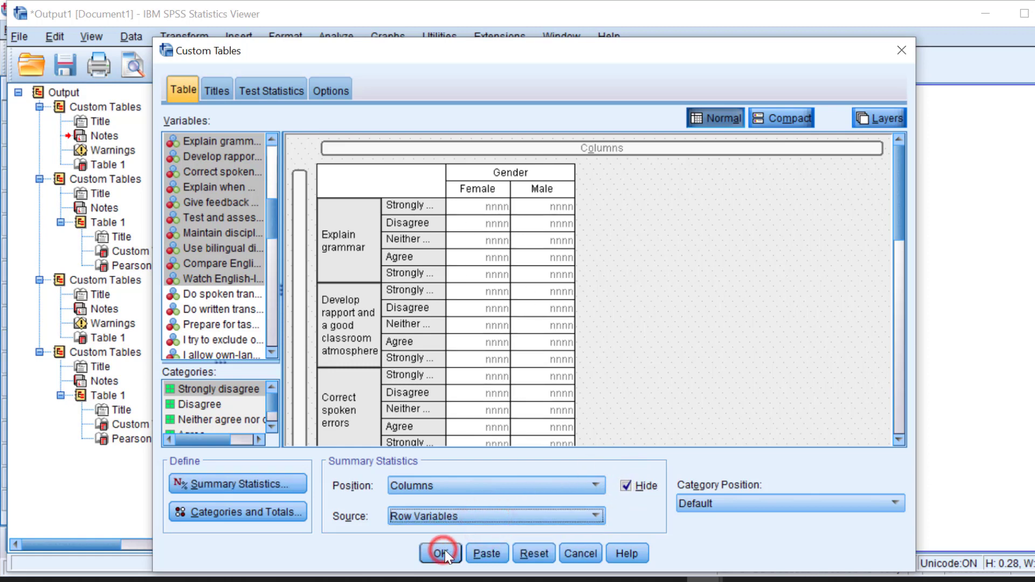
Step: Add Row N % beside the counts for the selected Likert items
left_click(249, 478)
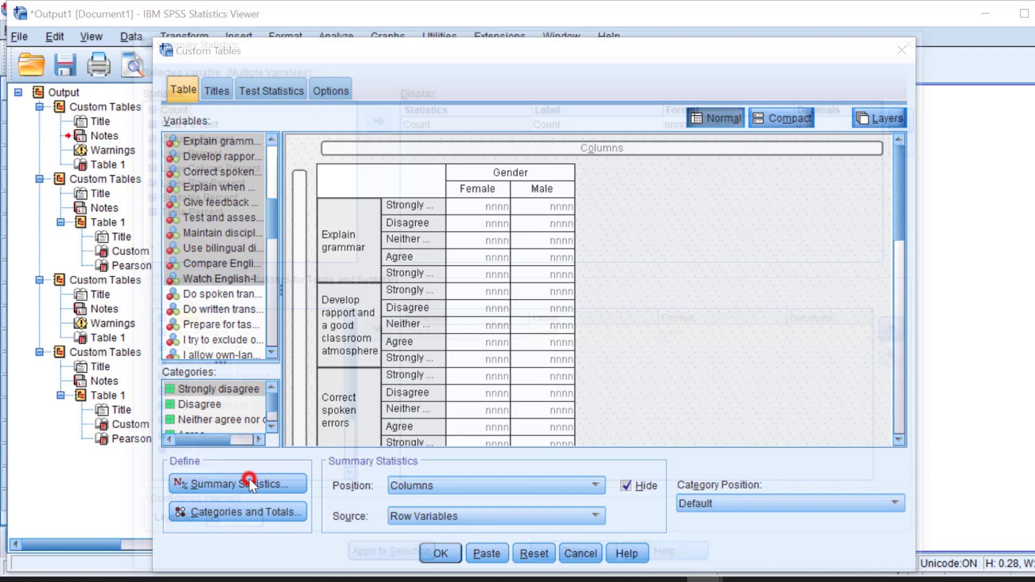
double_click(180, 122)
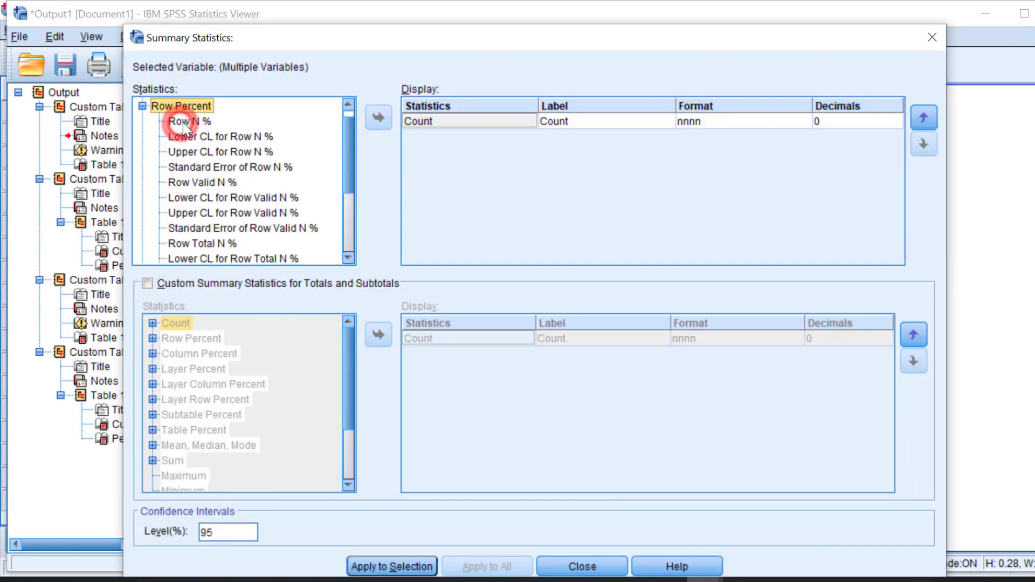
left_click(183, 122)
left_click(378, 118)
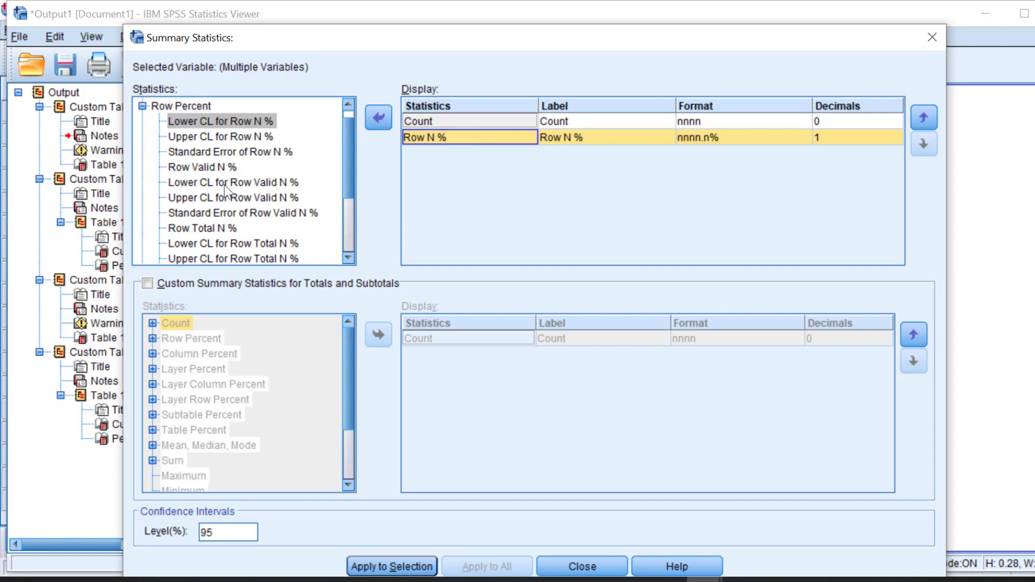
scroll(238, 184, "down", 1)
scroll(238, 185, "down", 1)
scroll(239, 184, "up", 3)
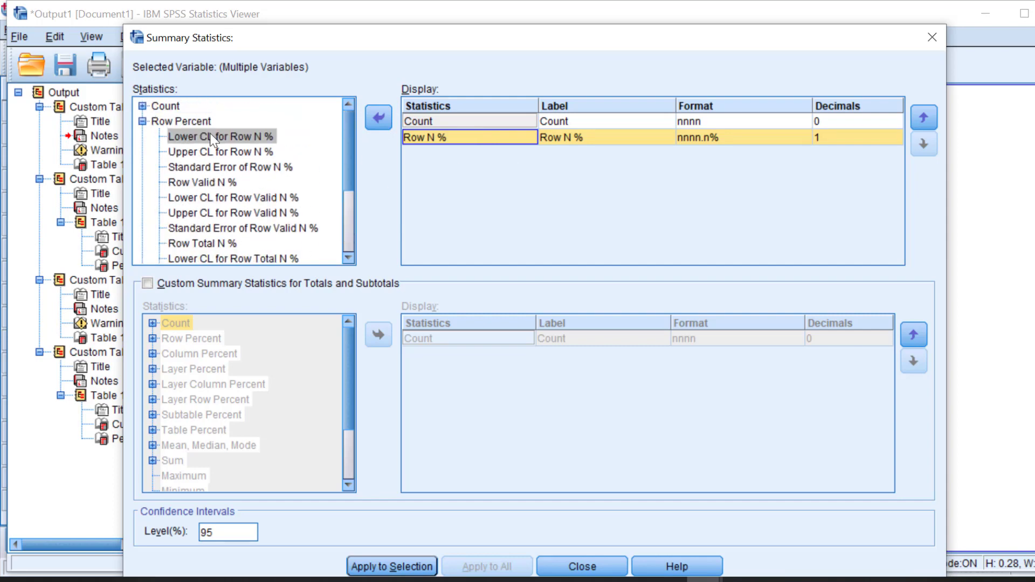
left_click(400, 563)
left_click(583, 567)
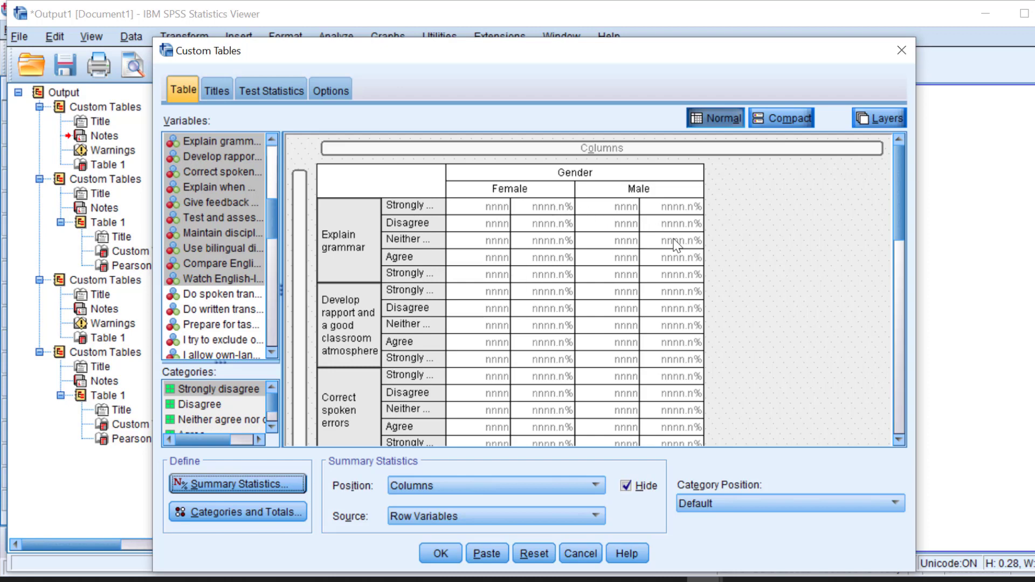
Step: Add a Total category after each Likert item's agreement categories
left_click(248, 516)
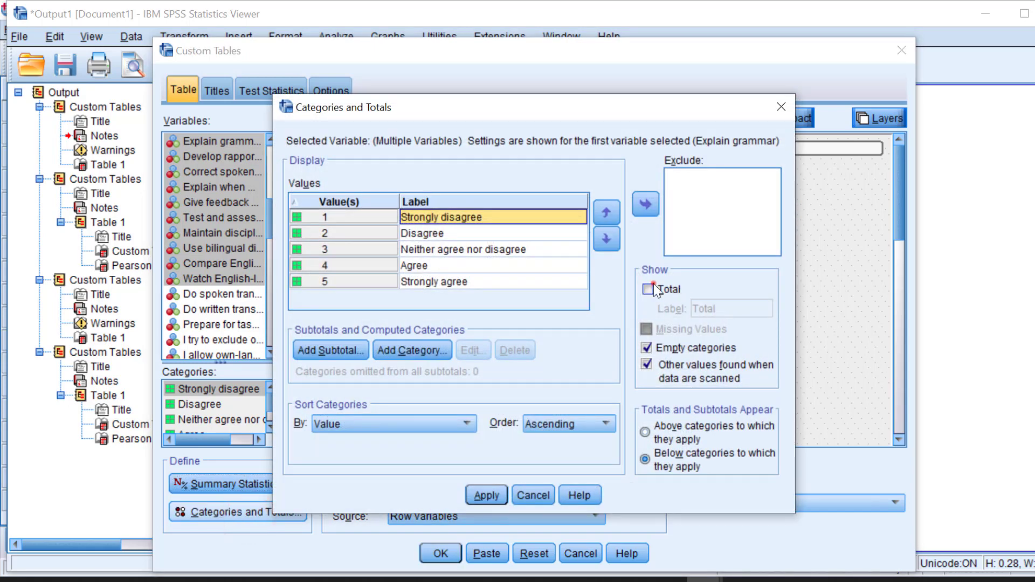
left_click(649, 289)
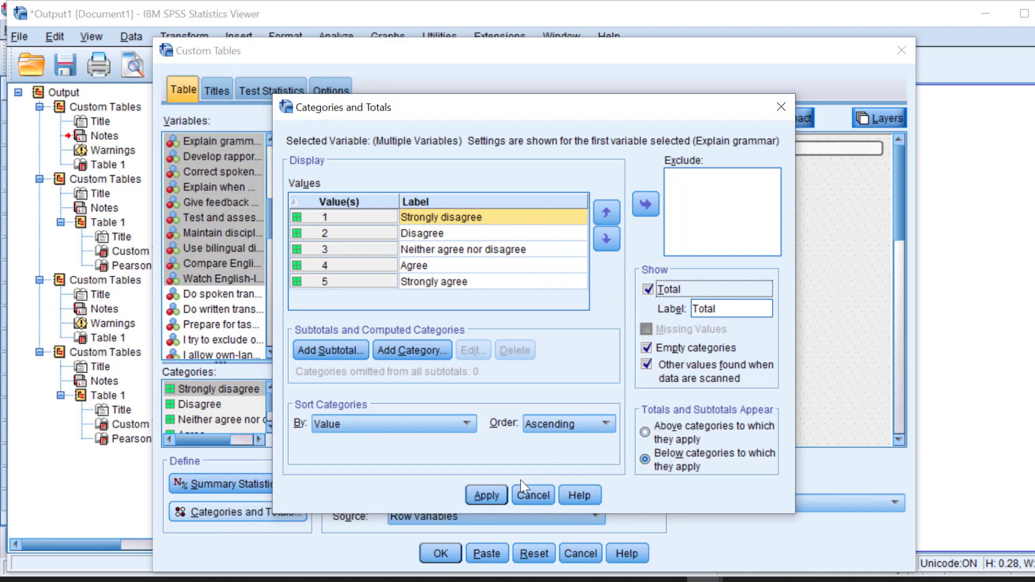
left_click(494, 496)
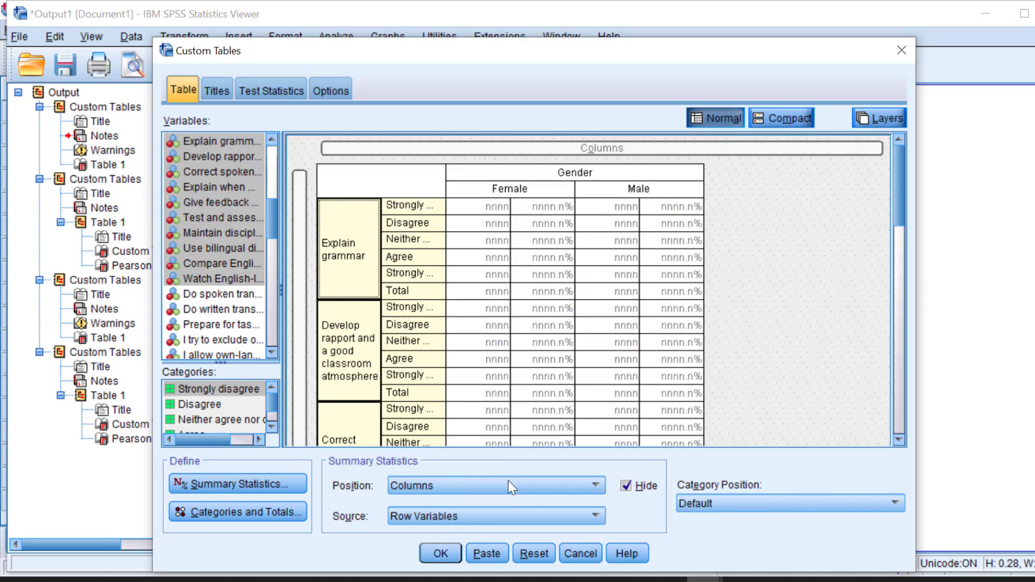
Step: Generate the table, then scroll down and select the Pearson Chi-Square Tests table
left_click(434, 546)
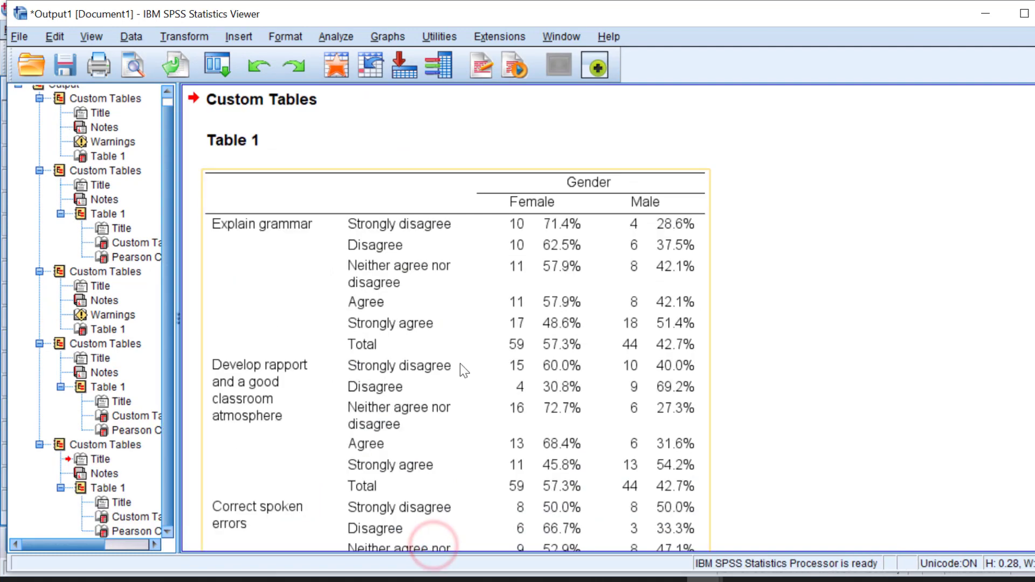
scroll(460, 364, "down", 5)
scroll(460, 351, "down", 5)
scroll(461, 352, "down", 5)
scroll(460, 351, "down", 5)
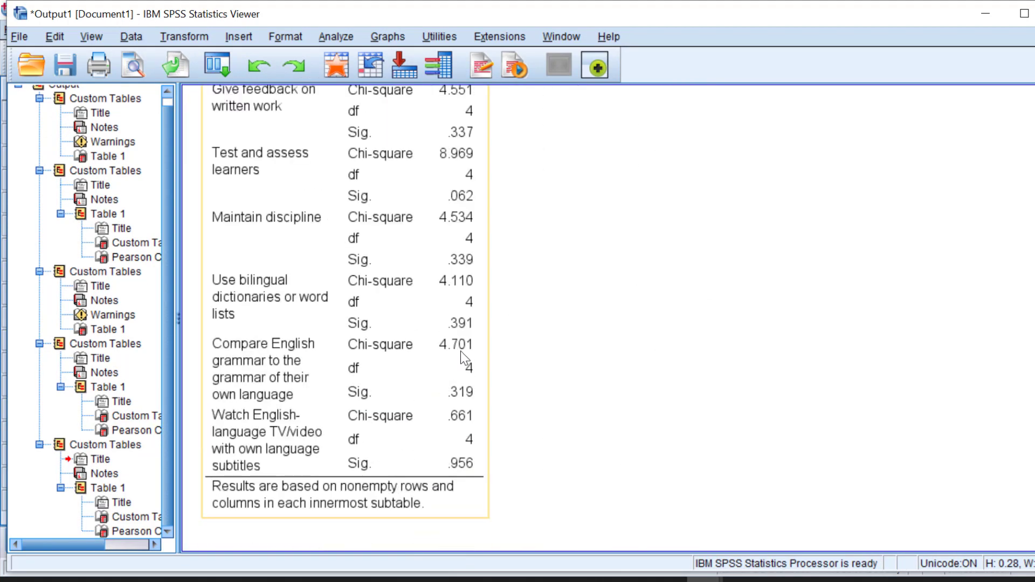
scroll(460, 351, "up", 5)
scroll(467, 351, "up", 5)
scroll(467, 346, "up", 5)
scroll(589, 254, "up", 5)
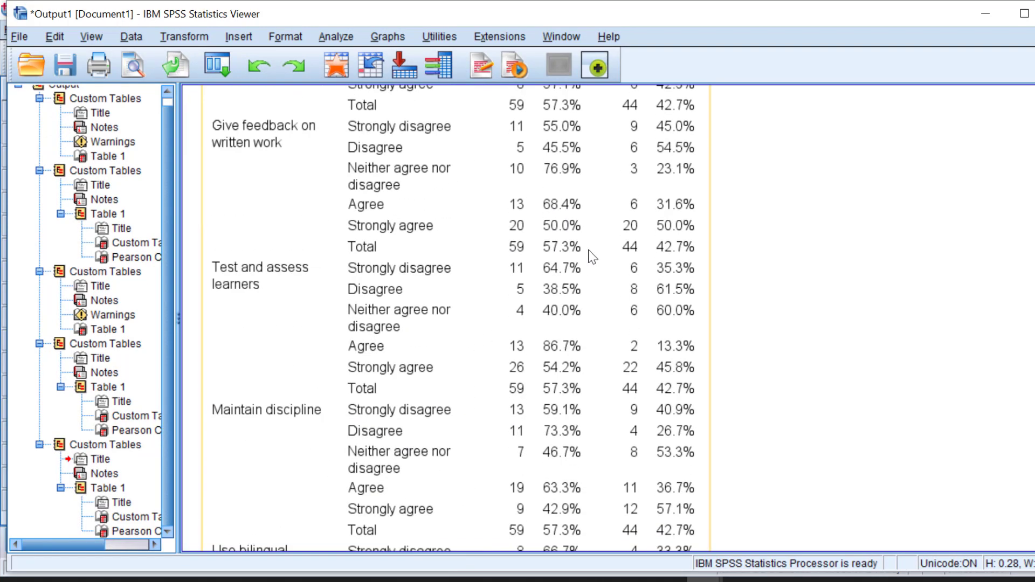
scroll(587, 251, "up", 10)
scroll(585, 249, "up", 3)
scroll(584, 249, "down", 5)
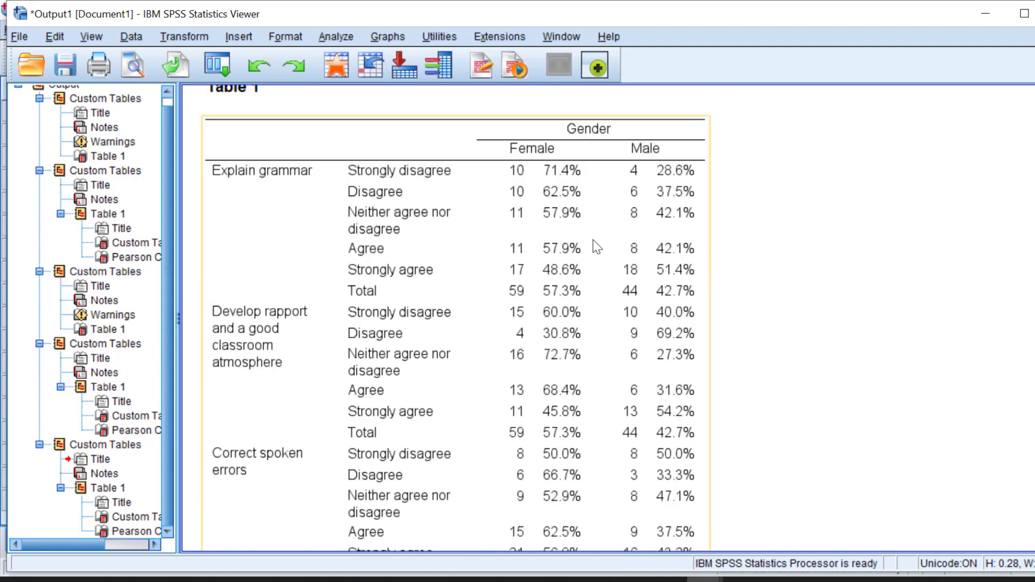
scroll(597, 247, "down", 15)
scroll(596, 242, "up", 8)
scroll(590, 233, "up", 5)
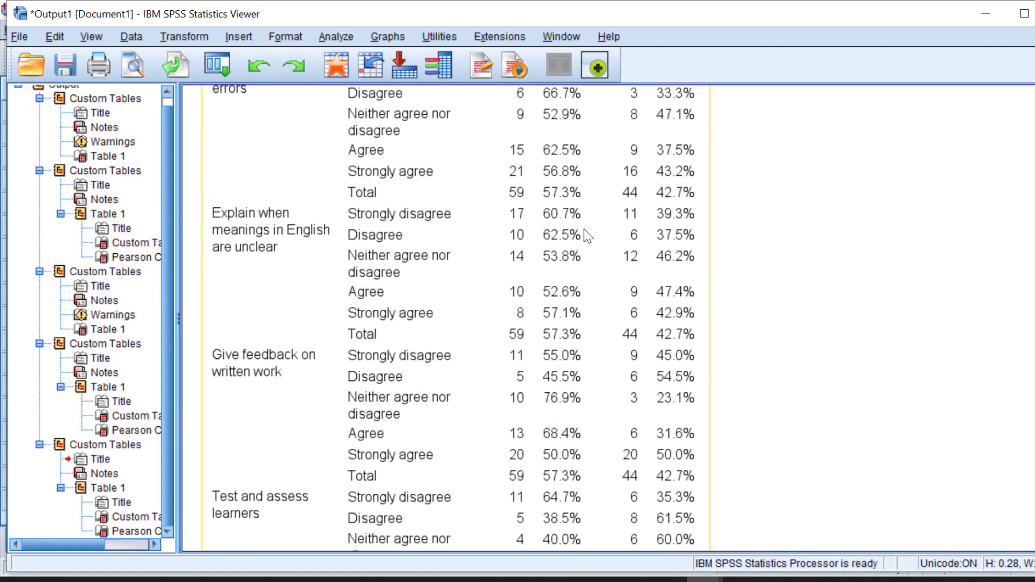
scroll(537, 222, "up", 5)
scroll(527, 220, "up", 8)
scroll(527, 219, "down", 3)
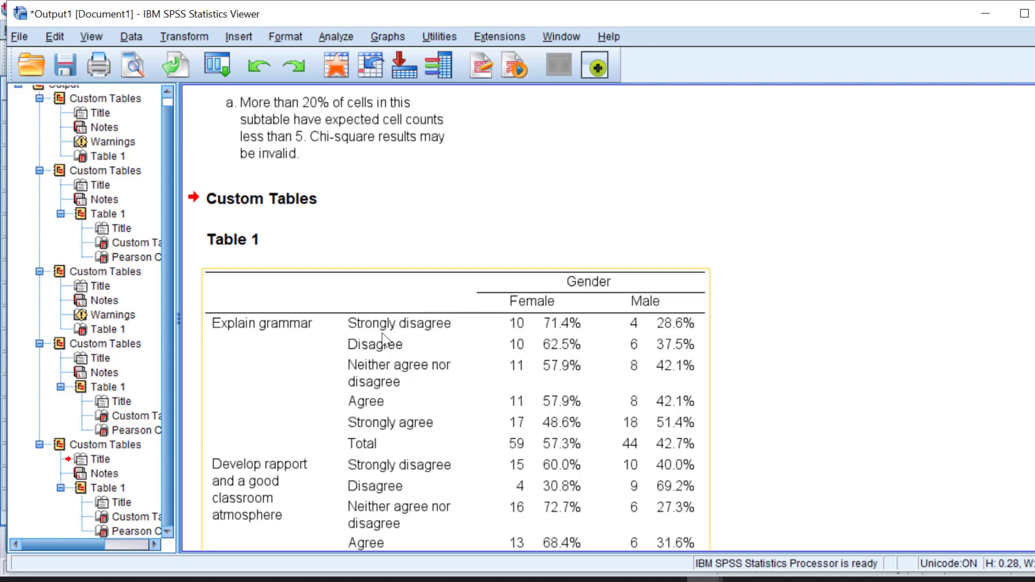
scroll(562, 338, "down", 5)
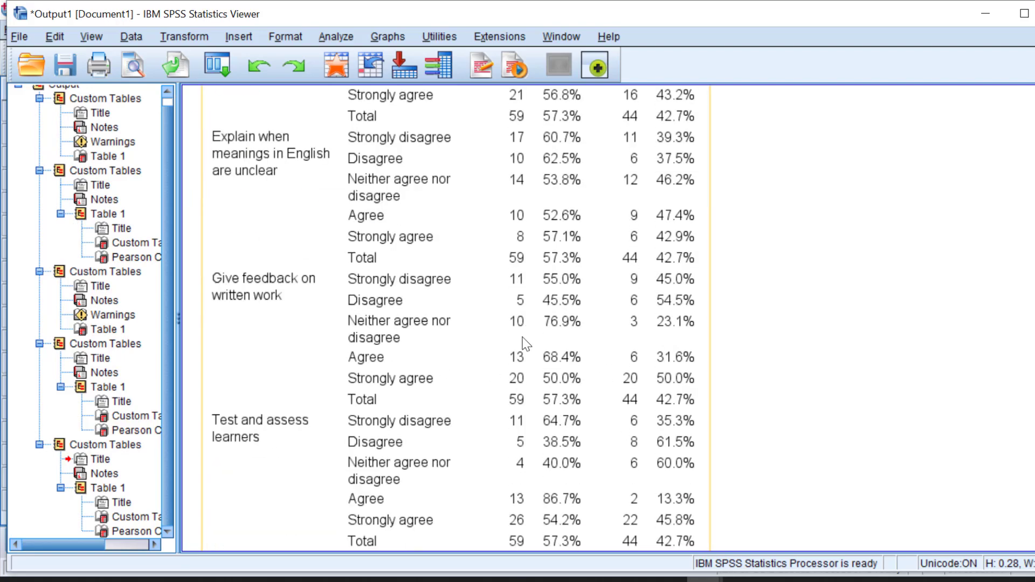
scroll(527, 342, "down", 5)
scroll(527, 342, "down", 5)
scroll(523, 340, "down", 1)
scroll(527, 344, "down", 3)
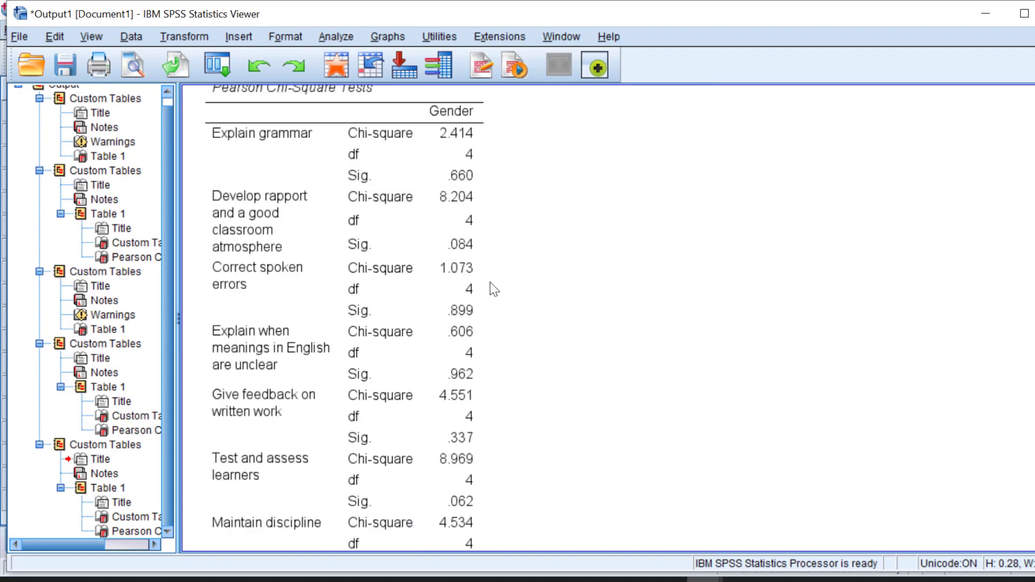
left_click(440, 168)
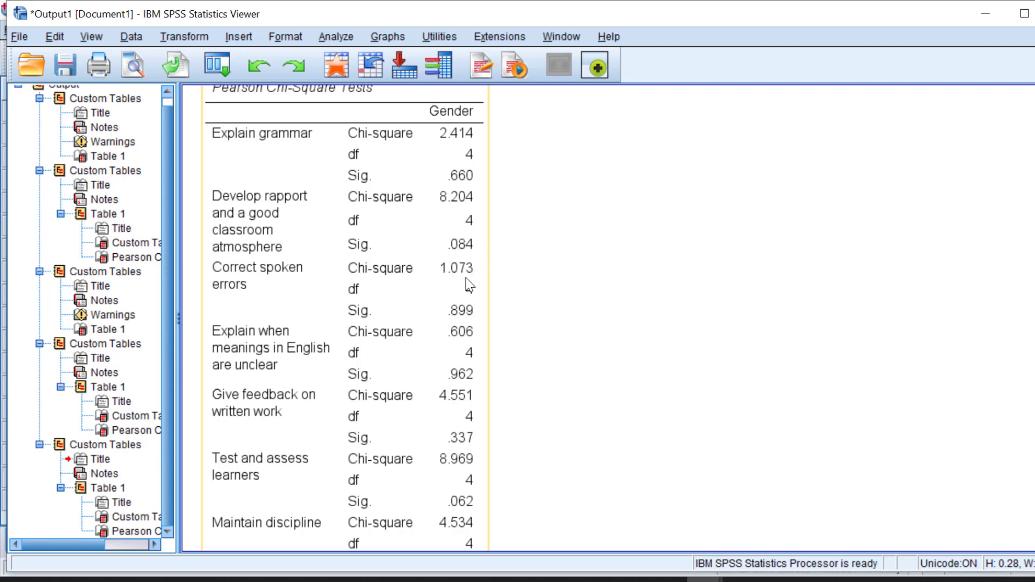
scroll(473, 306, "down", 3)
scroll(474, 305, "down", 3)
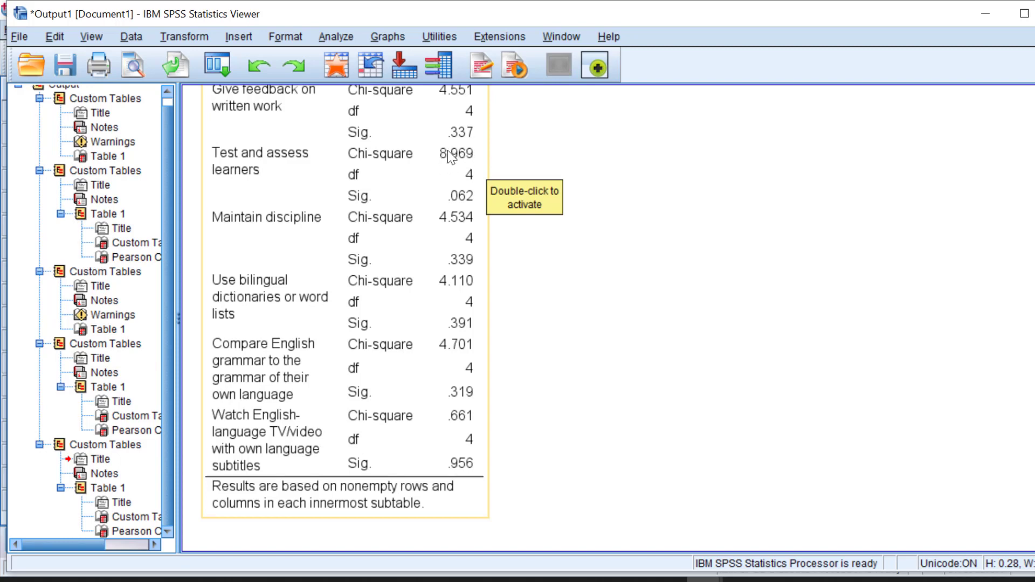
left_click(513, 167)
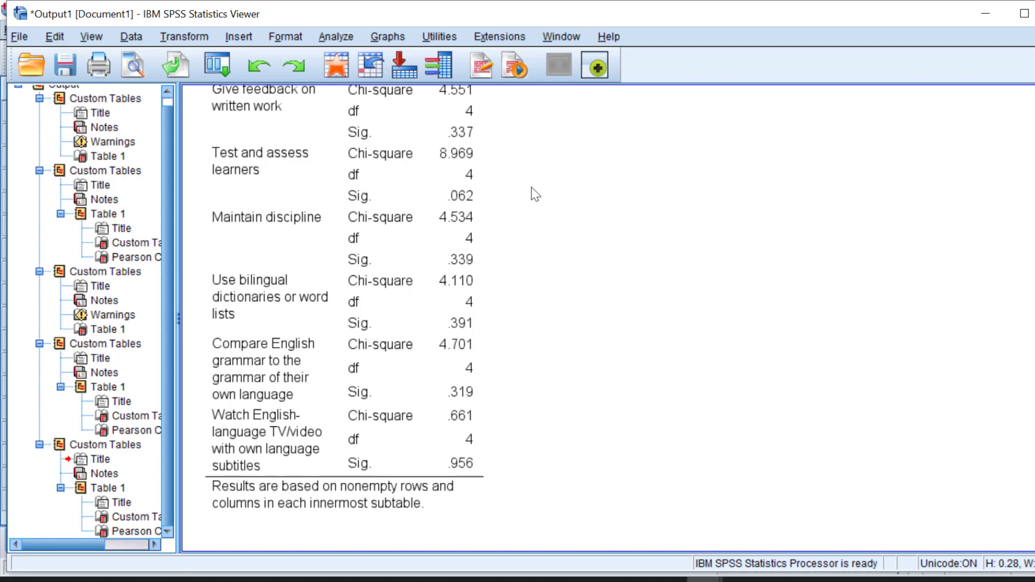
left_click(471, 183)
left_click(529, 178)
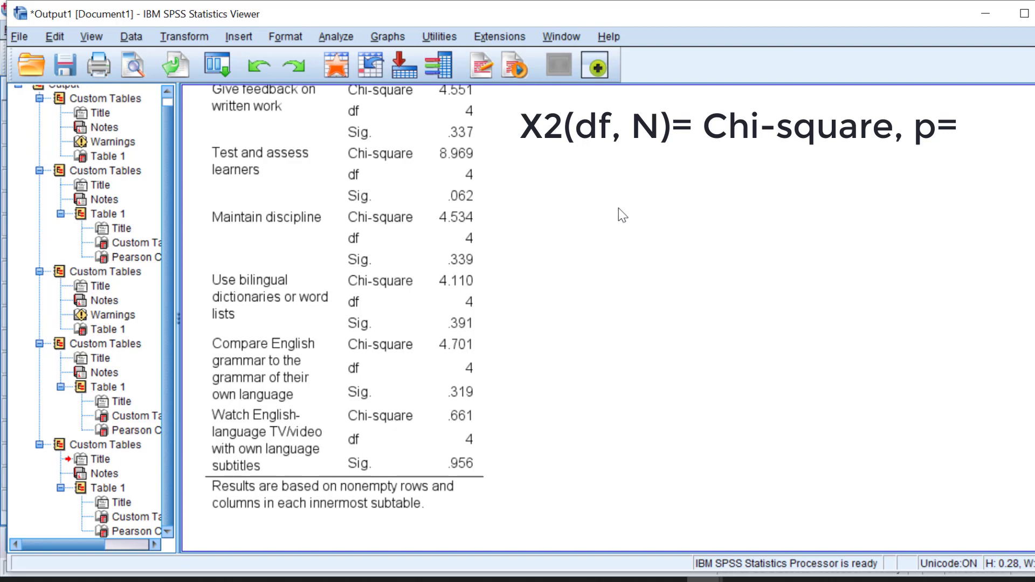
Step: Scroll from the chi-square results back up to Explain grammar at the top of Table 1
left_click(472, 201)
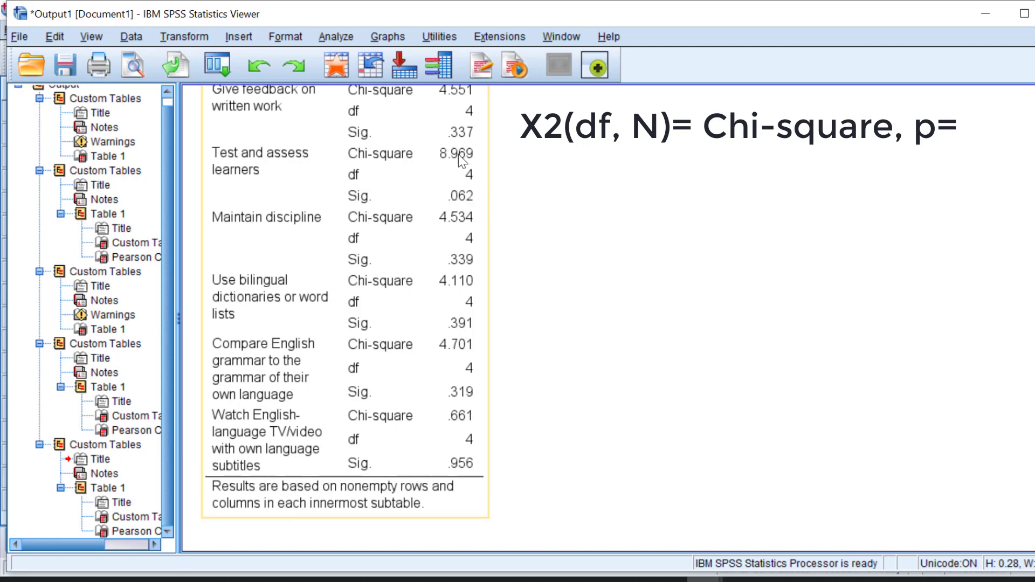
left_click(526, 174)
left_click(446, 194)
scroll(460, 201, "up", 1)
scroll(460, 202, "up", 3)
scroll(461, 201, "up", 1)
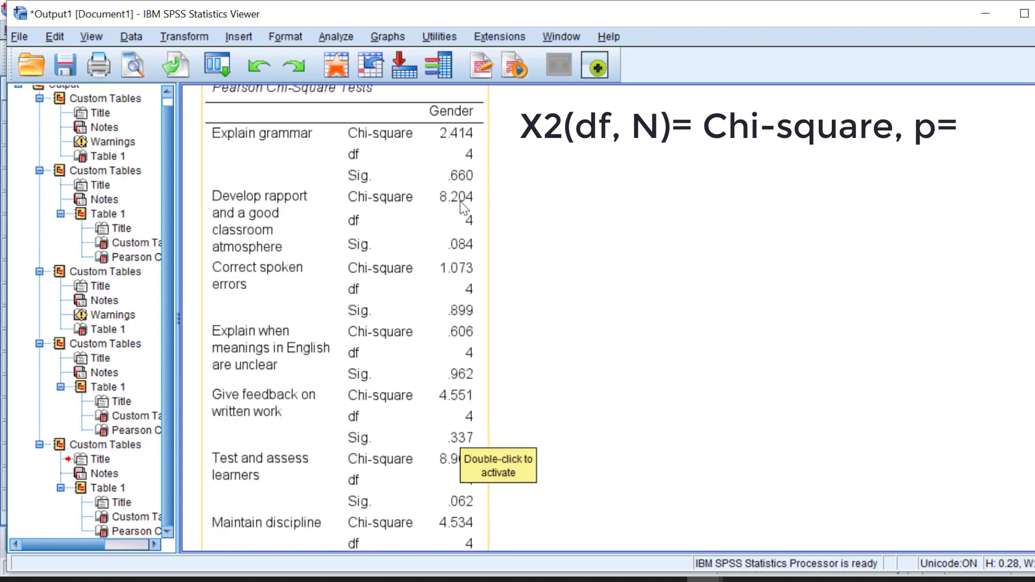
scroll(460, 202, "up", 1)
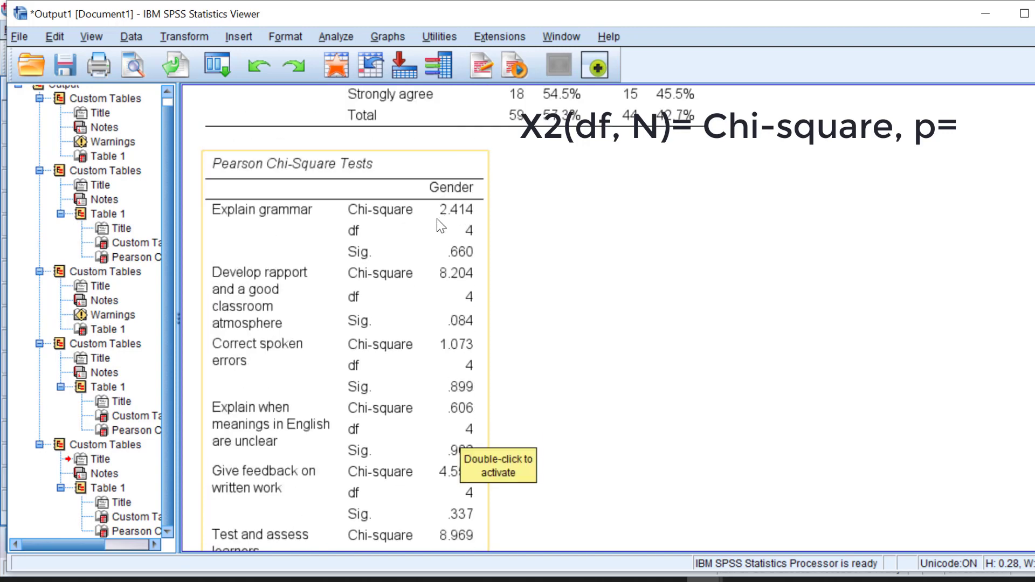
scroll(441, 226, "up", 2)
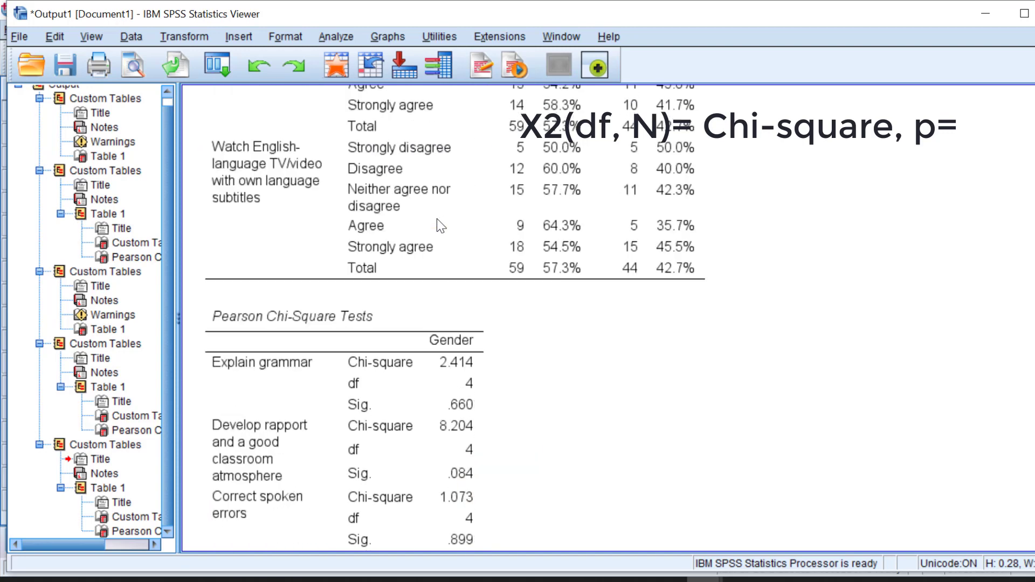
scroll(442, 226, "up", 4)
scroll(441, 225, "up", 3)
scroll(442, 226, "up", 4)
scroll(441, 226, "up", 3)
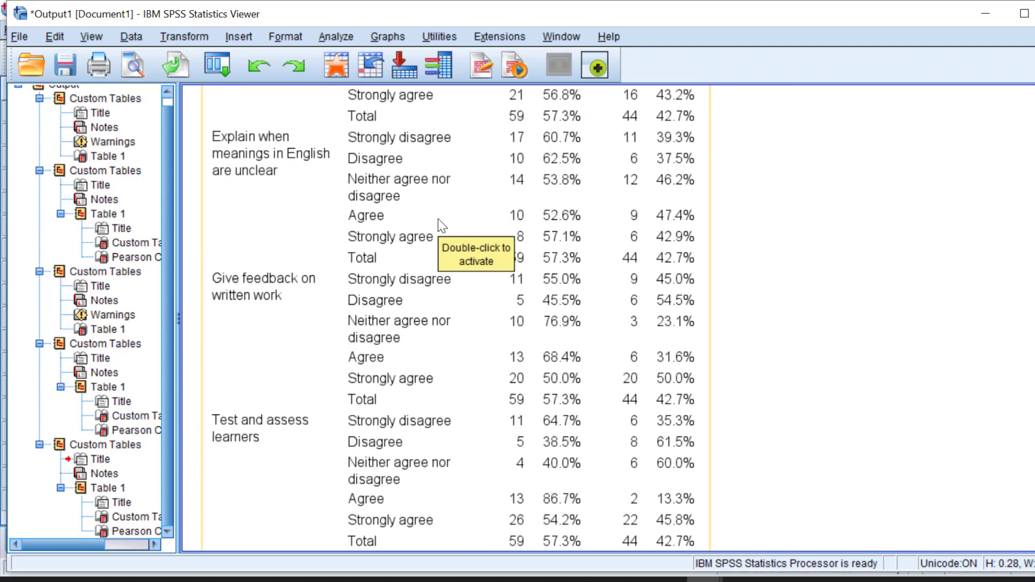
scroll(441, 226, "up", 4)
scroll(441, 226, "up", 4)
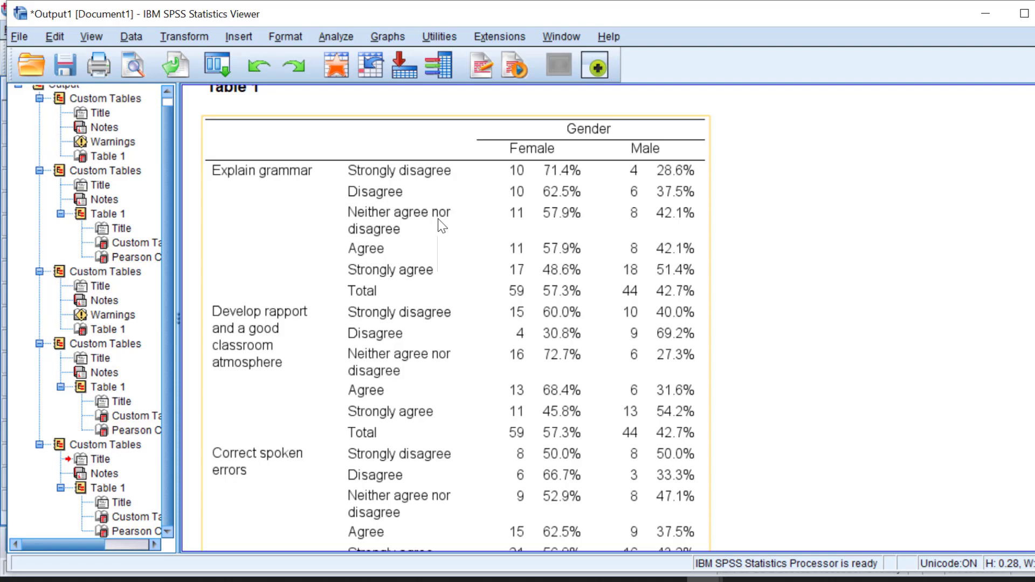
scroll(455, 218, "down", 3)
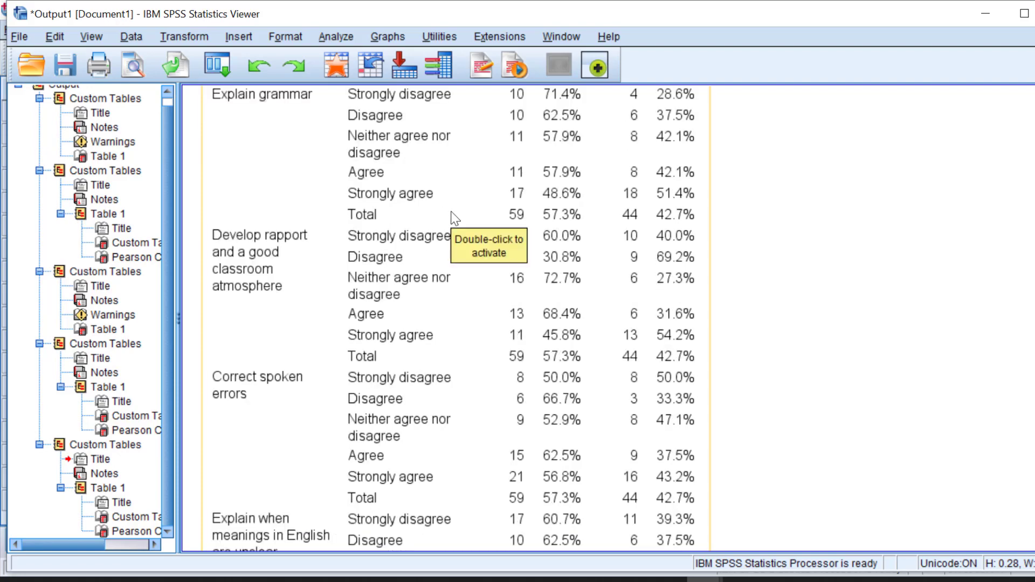
scroll(456, 218, "down", 1)
scroll(456, 218, "down", 2)
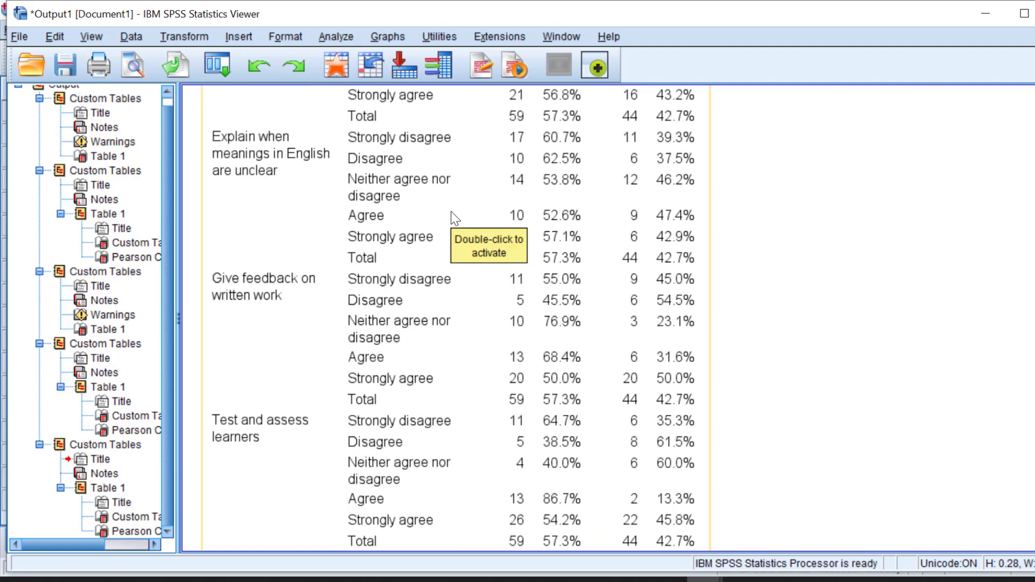
scroll(456, 218, "down", 2)
scroll(455, 218, "down", 1)
scroll(455, 218, "down", 1)
scroll(455, 218, "down", 1)
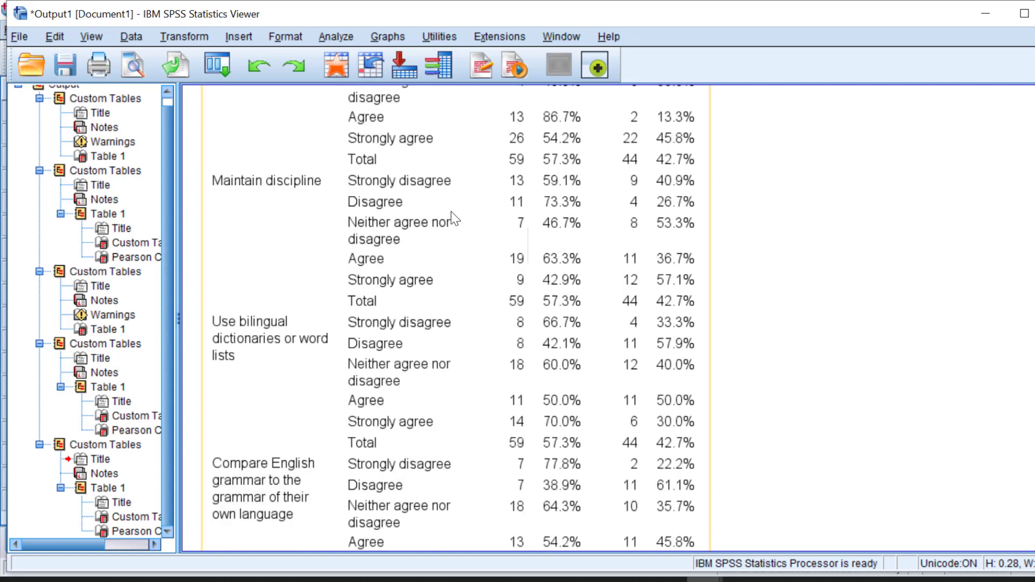
scroll(456, 218, "down", 2)
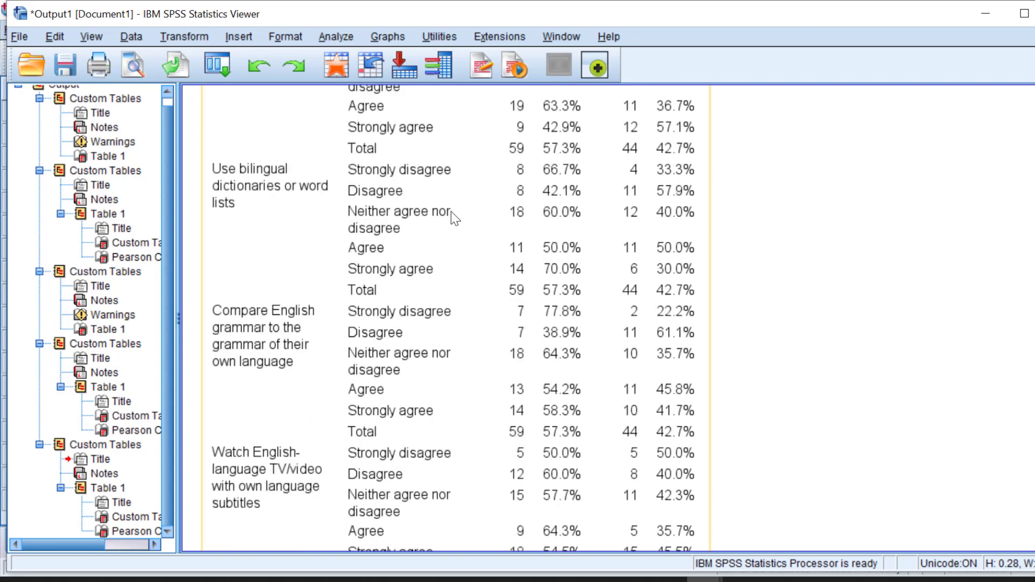